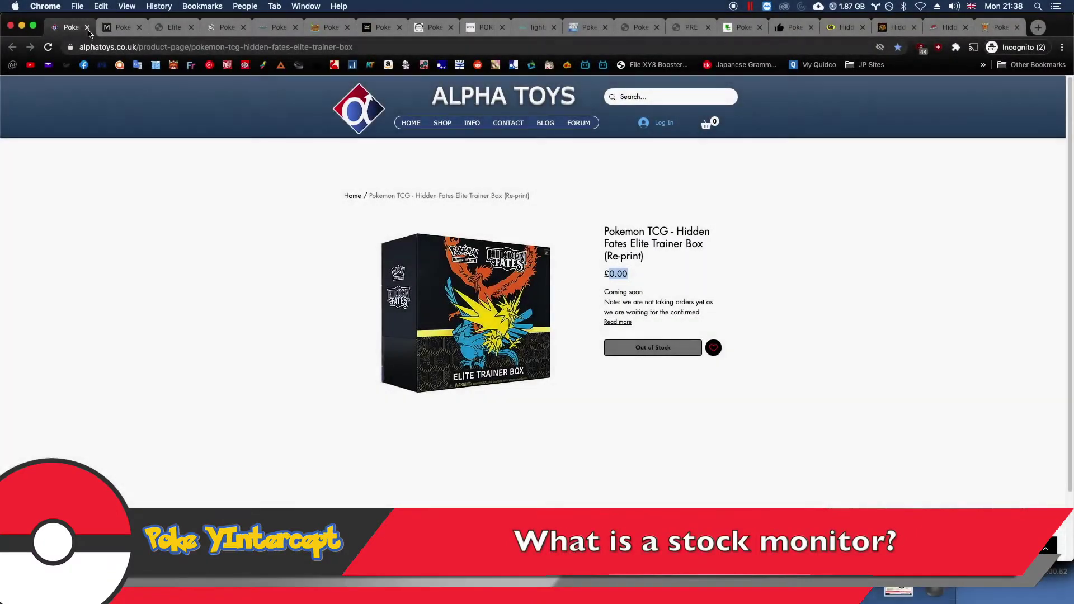
# - Close the Alpha Toys through Pikashop store tabs, dismissing the spin-the-wheel popup
pyautogui.click(87, 28)
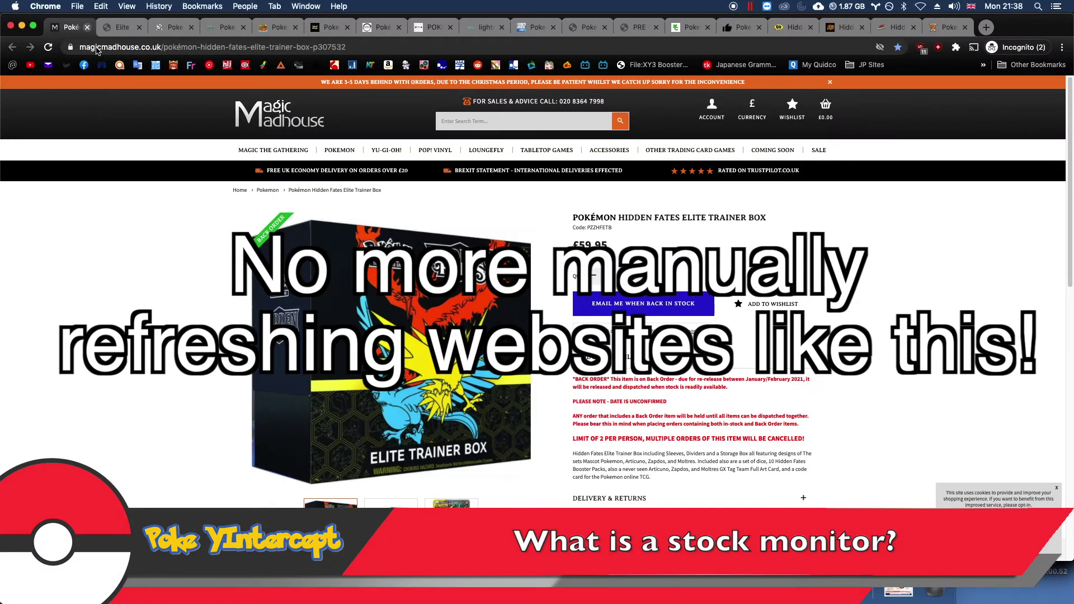
pyautogui.click(87, 27)
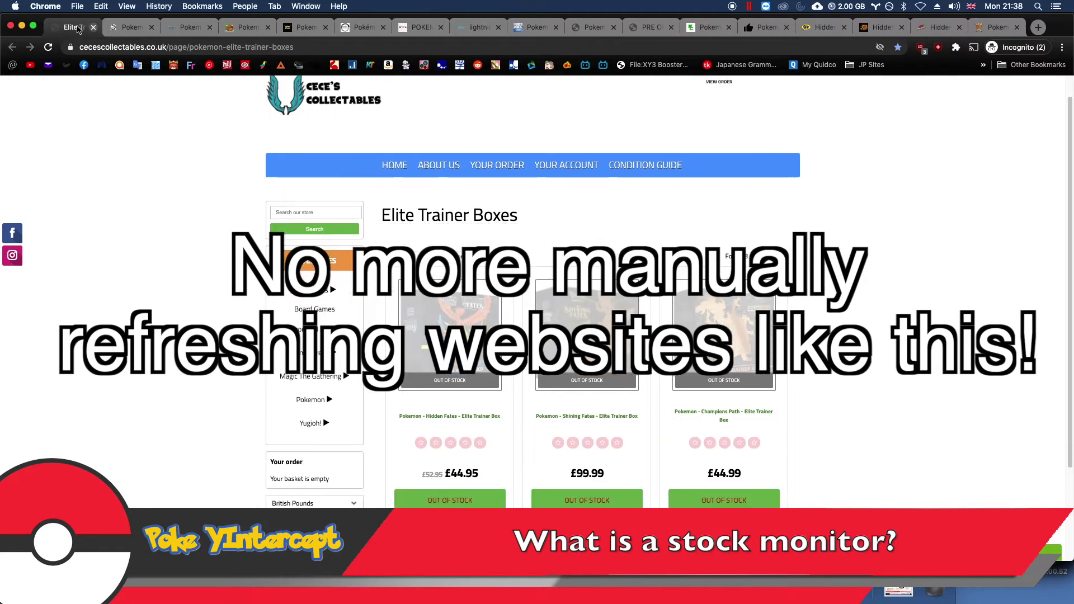
pyautogui.click(94, 28)
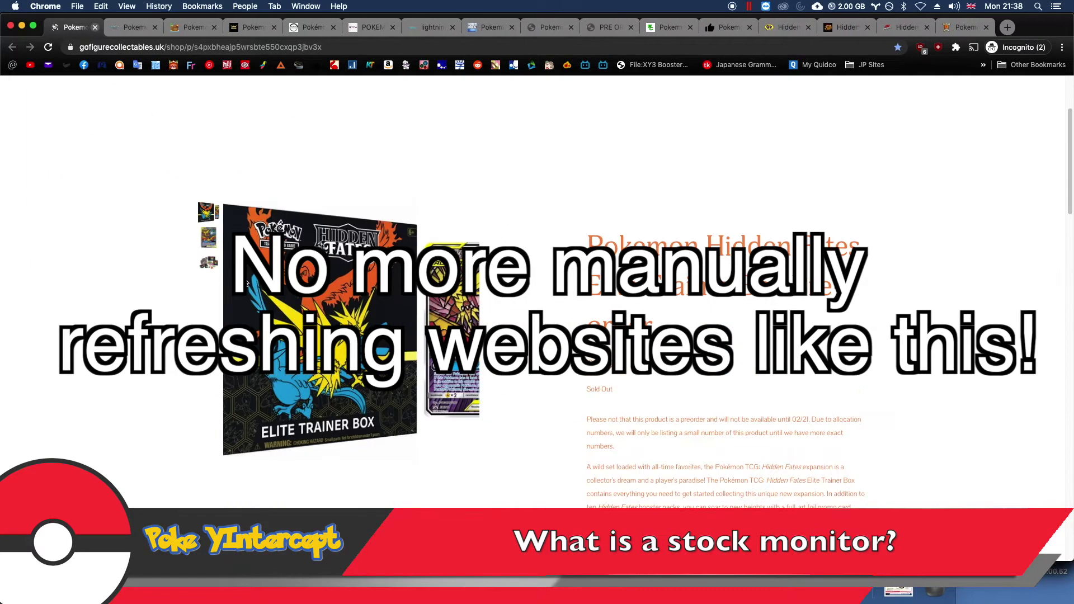
pyautogui.click(96, 28)
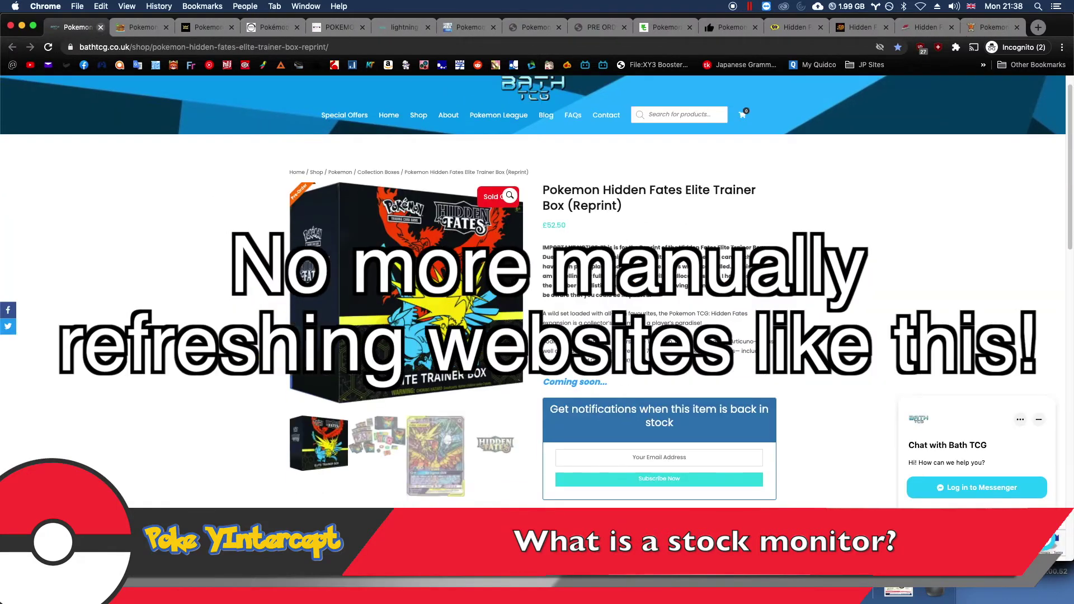
pyautogui.click(101, 27)
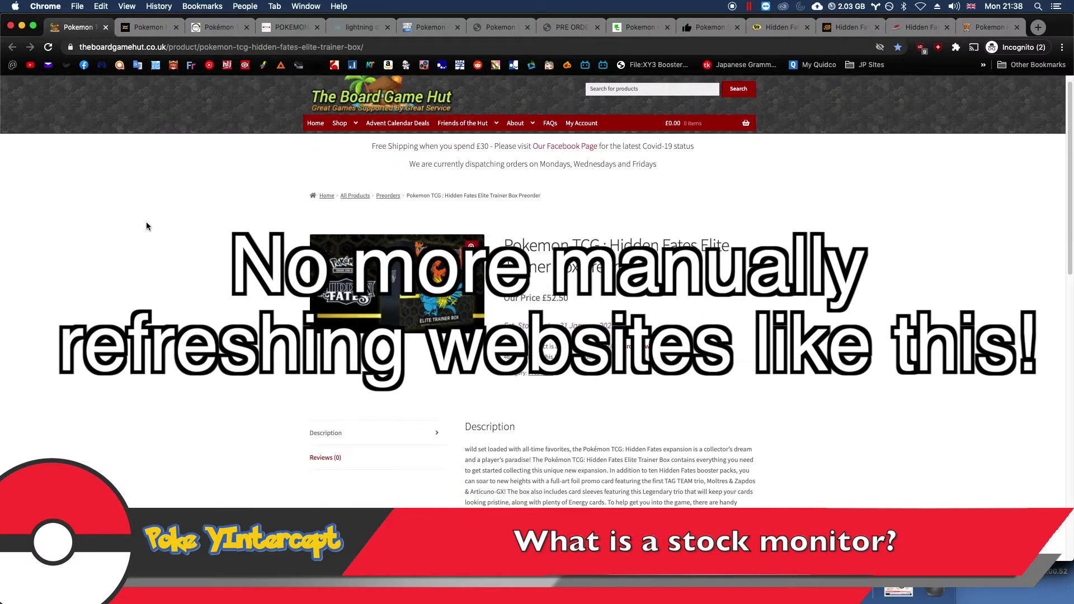
pyautogui.click(105, 27)
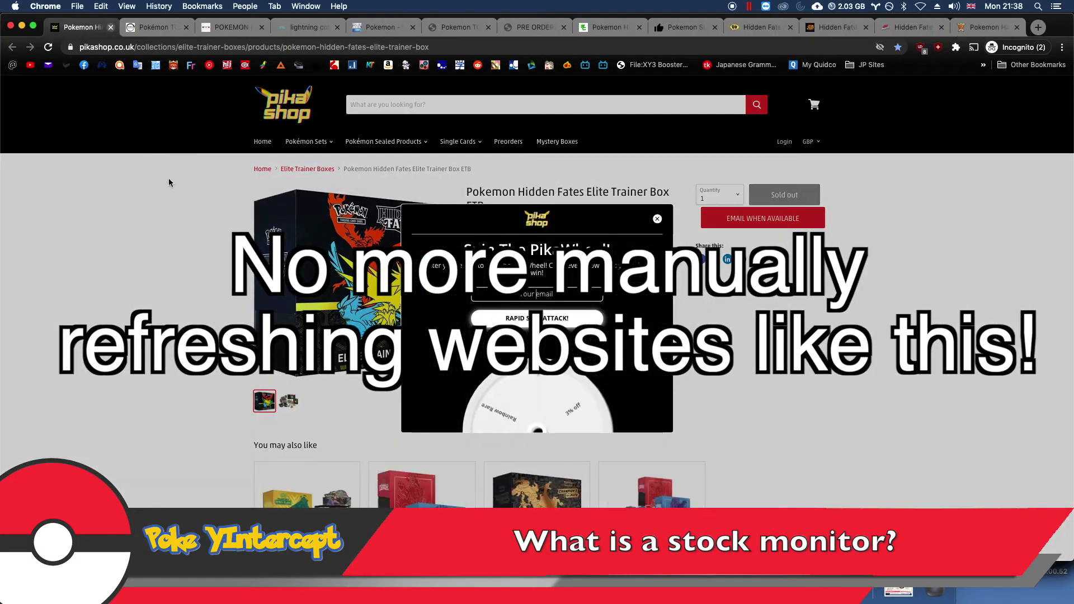
pyautogui.click(658, 219)
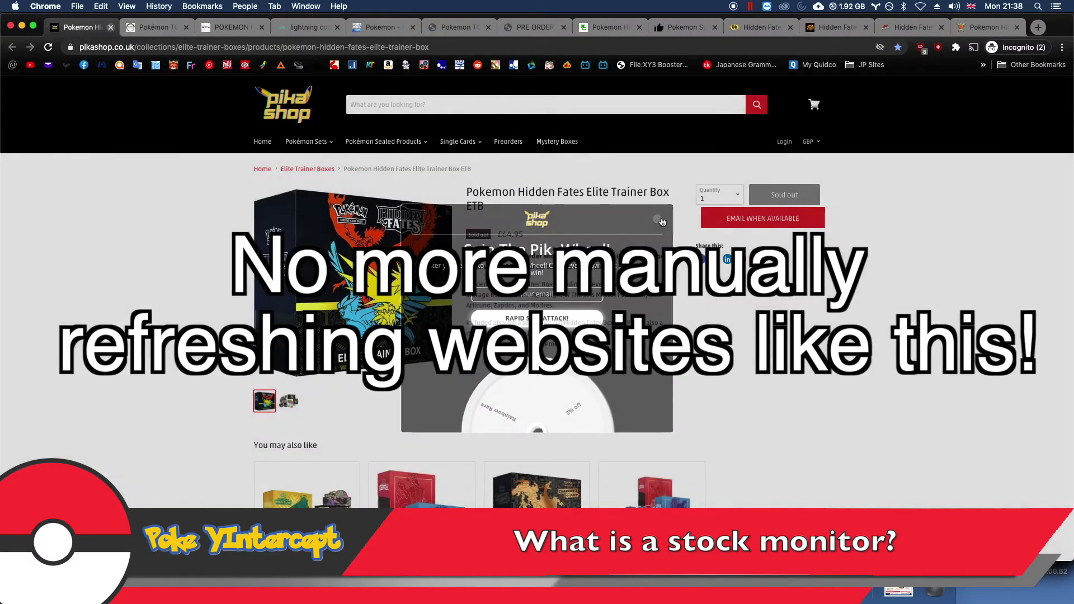
pyautogui.click(110, 28)
# - Close the remaining store tabs, from Cryogenik through TradingCardGames
pyautogui.scroll(-5, 215, 207)
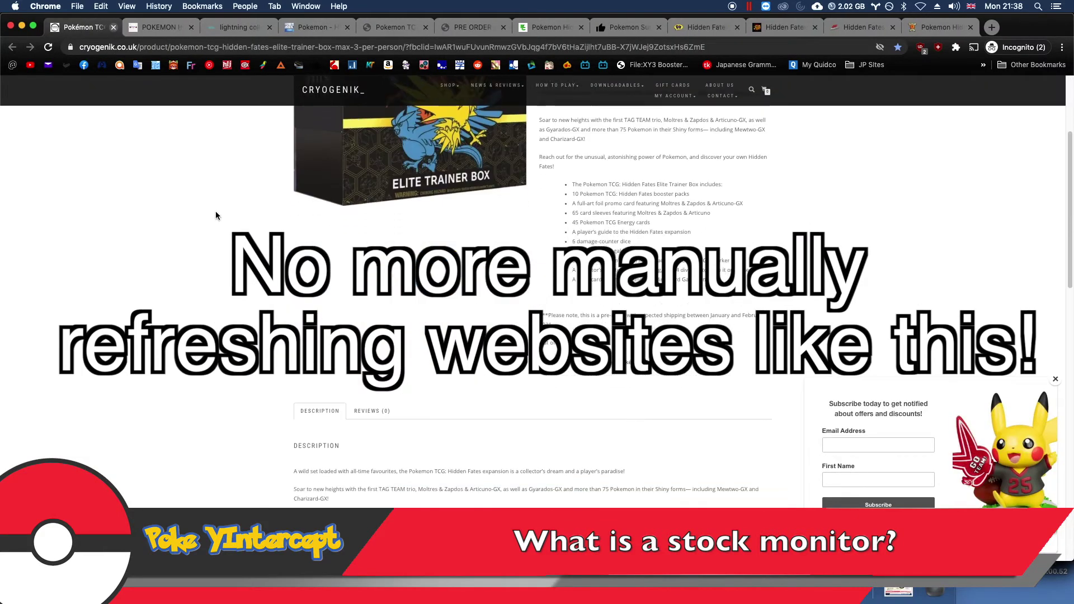
pyautogui.click(118, 27)
pyautogui.scroll(-3, 159, 146)
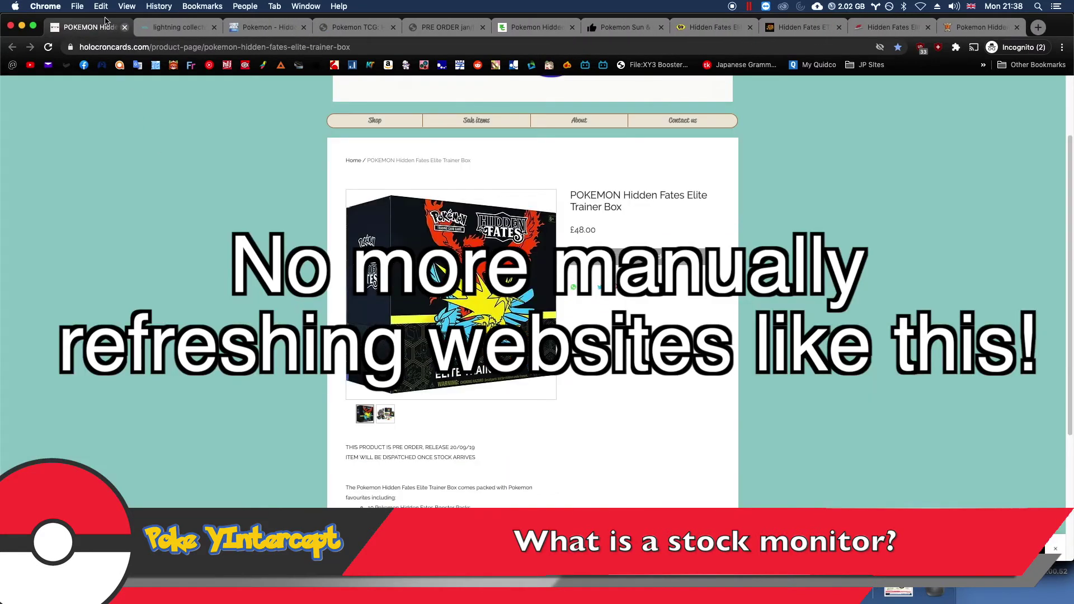
pyautogui.click(124, 28)
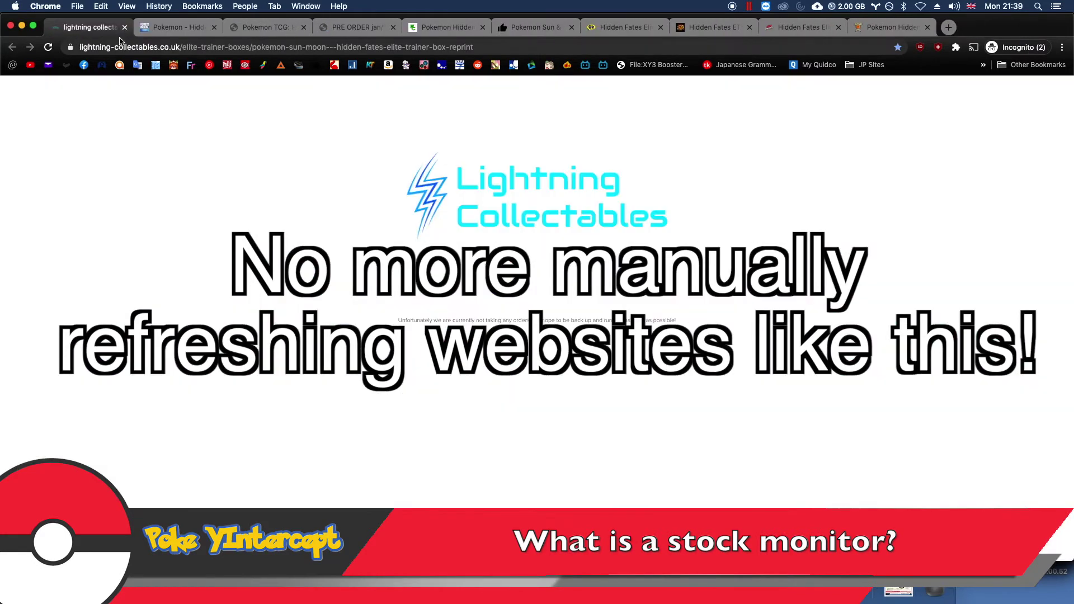
pyautogui.click(125, 28)
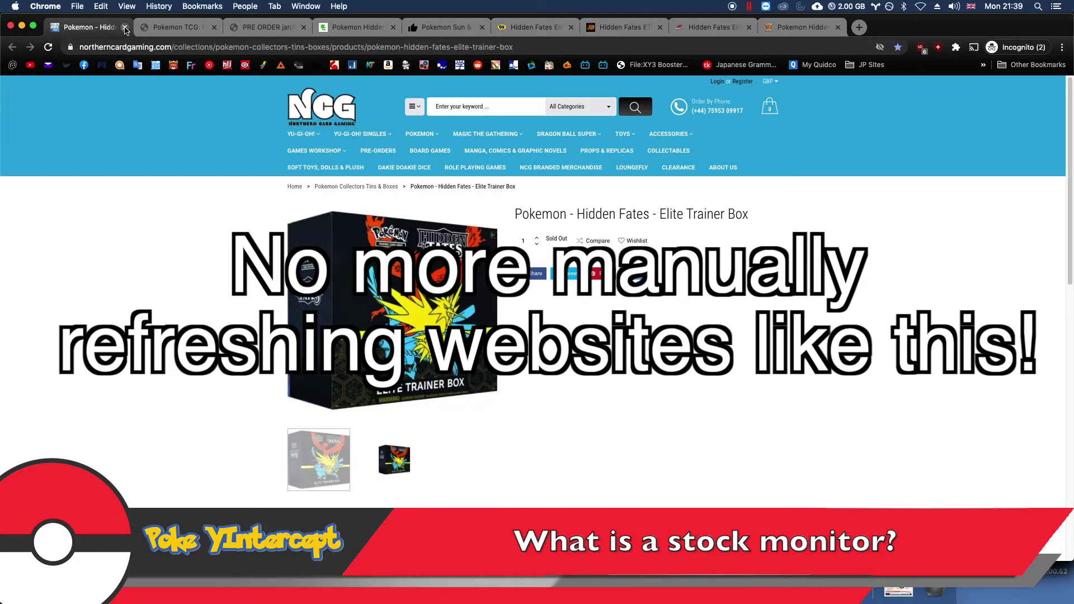
pyautogui.click(125, 27)
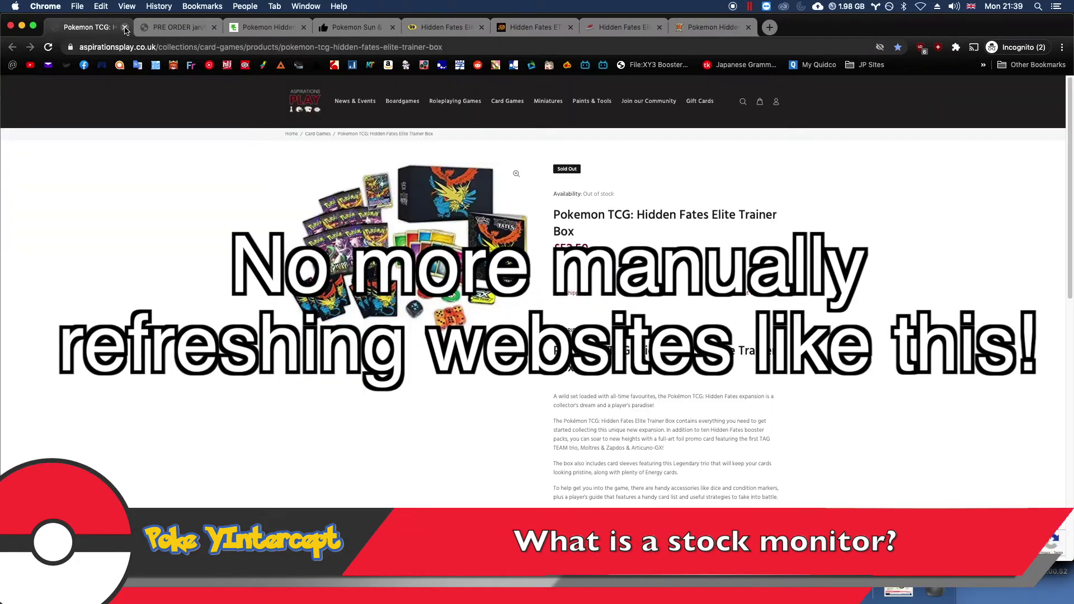
pyautogui.click(125, 28)
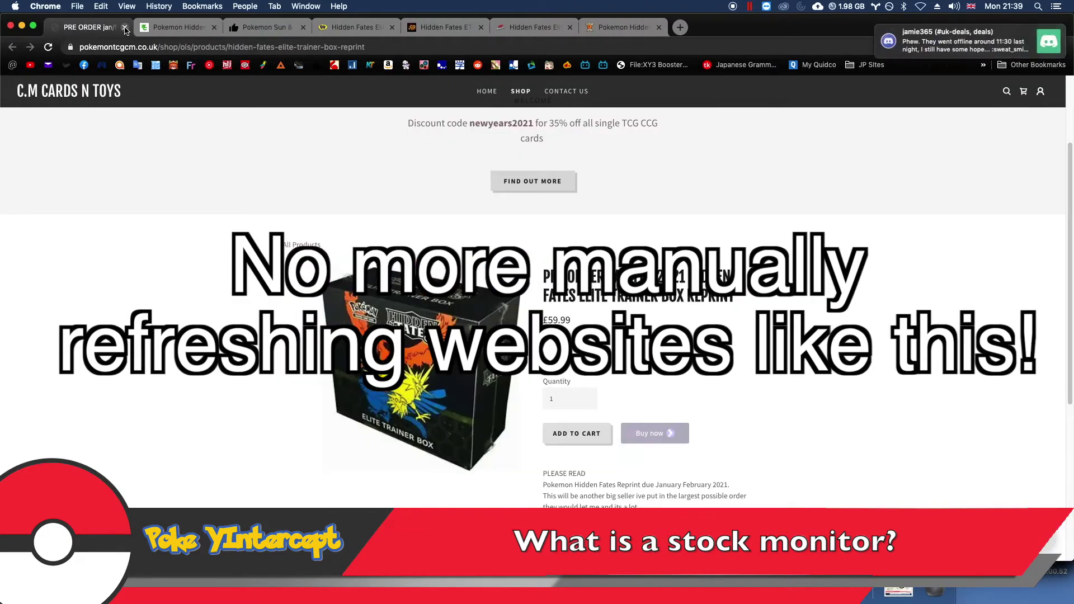
pyautogui.click(124, 27)
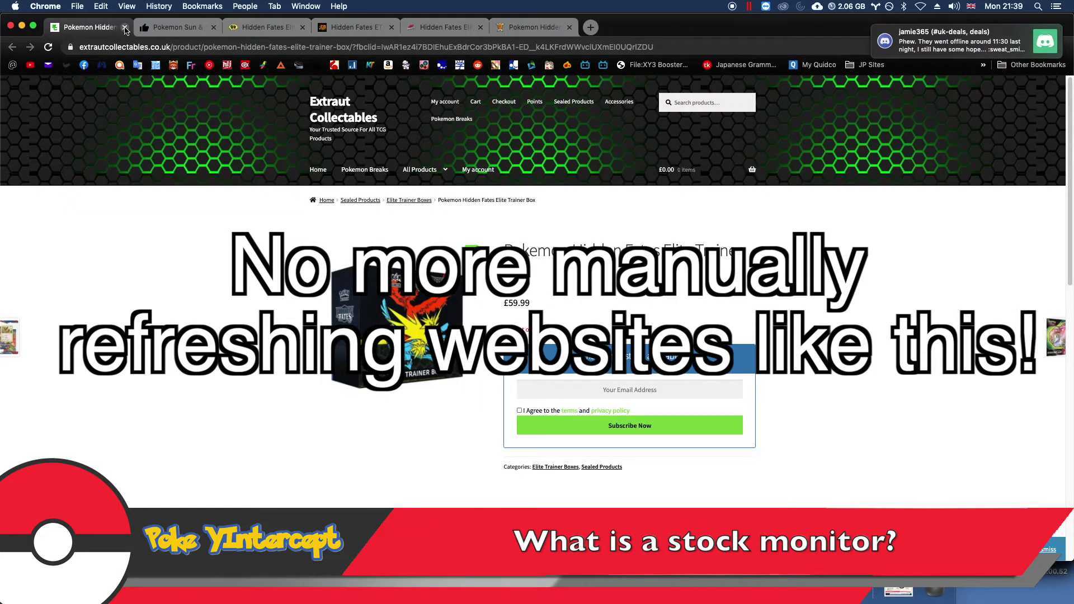
pyautogui.click(125, 27)
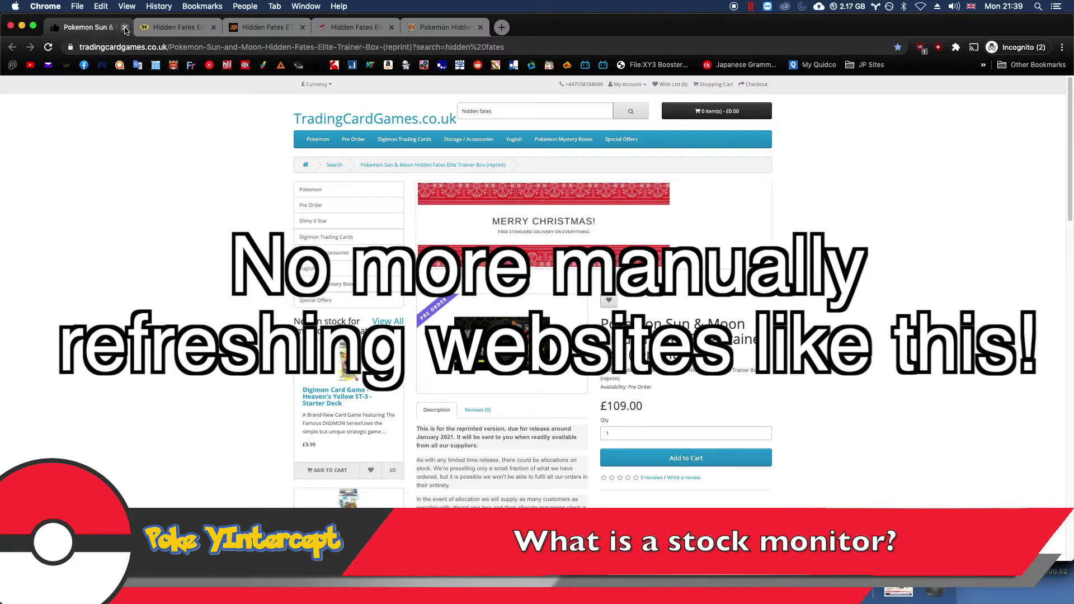
pyautogui.click(124, 28)
pyautogui.scroll(-3, 164, 195)
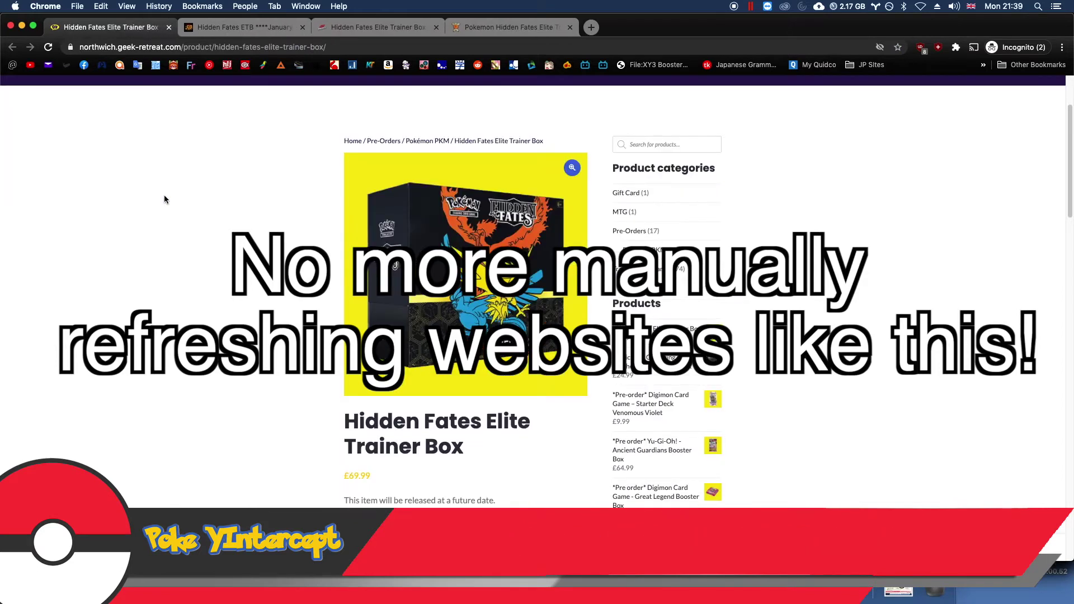
pyautogui.scroll(-3, 163, 194)
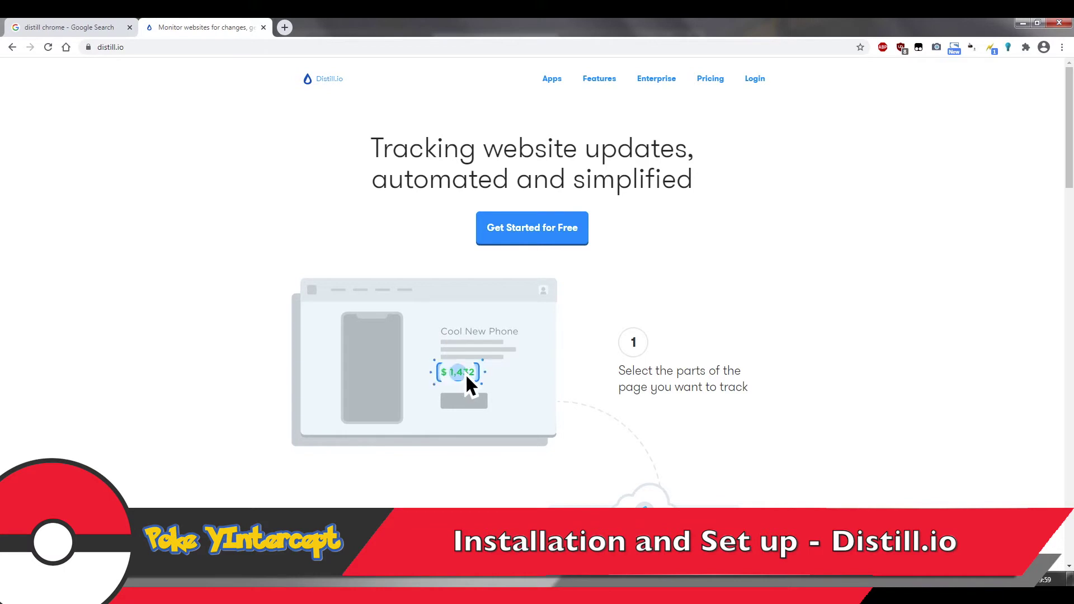
# - Return to the 'distill chrome' Google search results tab
pyautogui.hotkey('ctrl', 'shift', 'Tab')
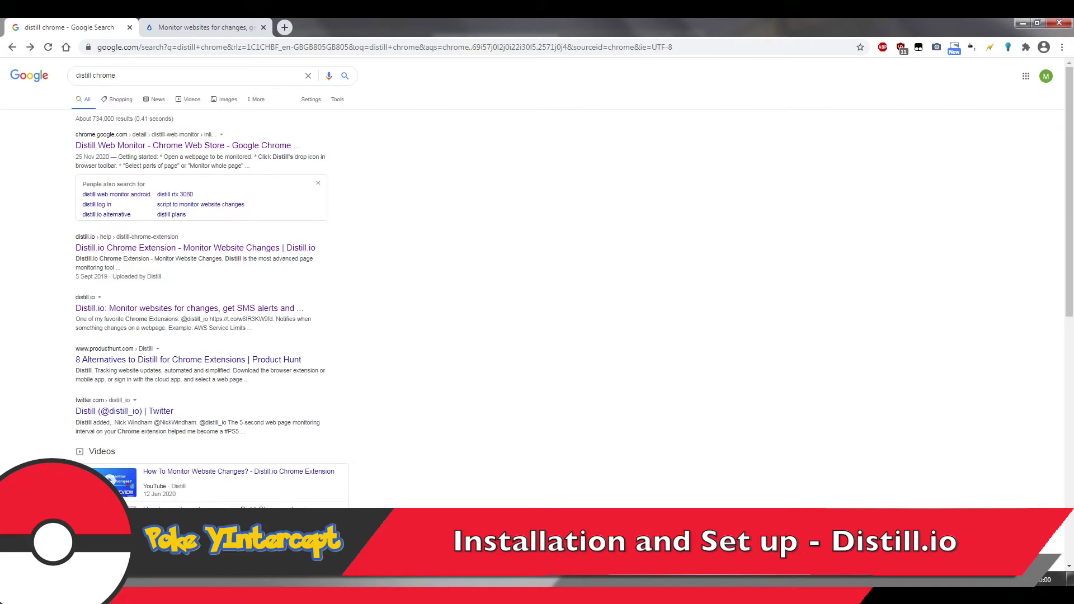
# - Open the Distill Web Monitor Chrome Web Store listing from the search results
pyautogui.click(185, 146)
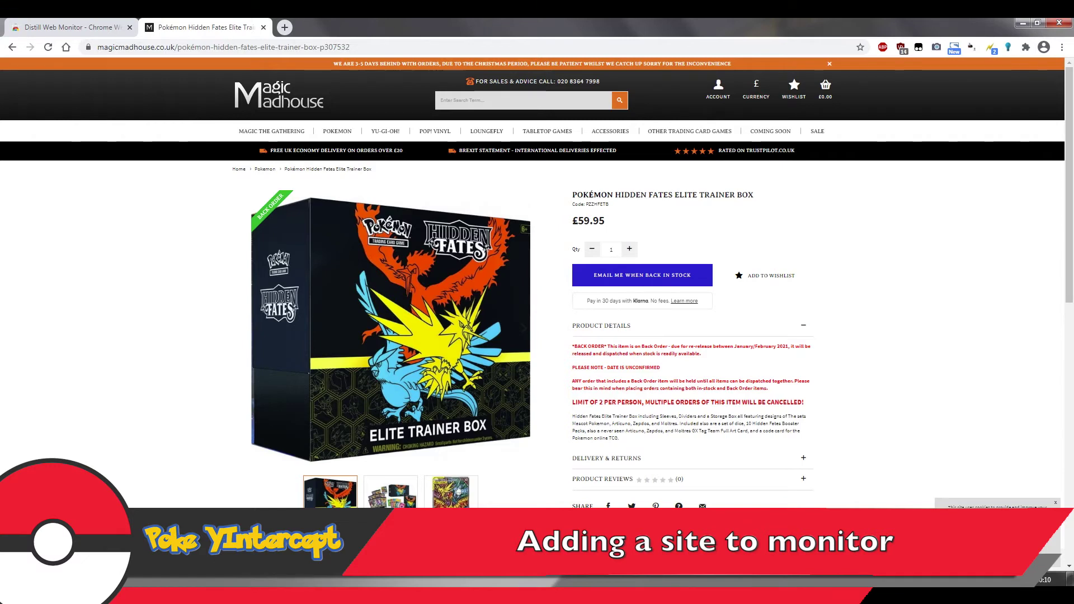
# - Use Distill's Monitor Parts of Page to select the 'Email me when back in stock' button
pyautogui.rightClick(852, 282)
pyautogui.moveTo(922, 415)
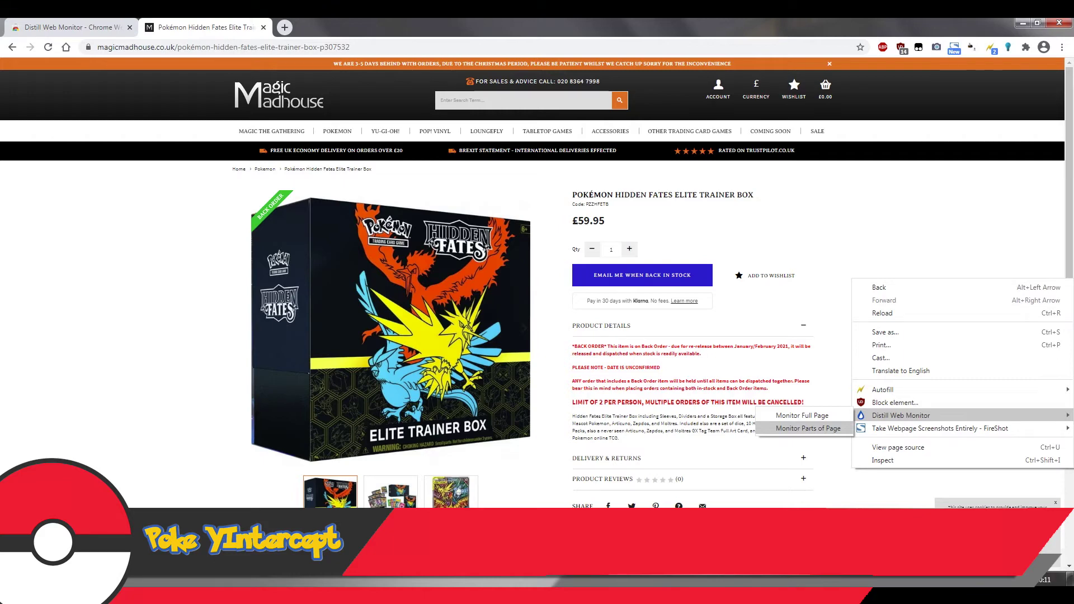
pyautogui.press('Return')
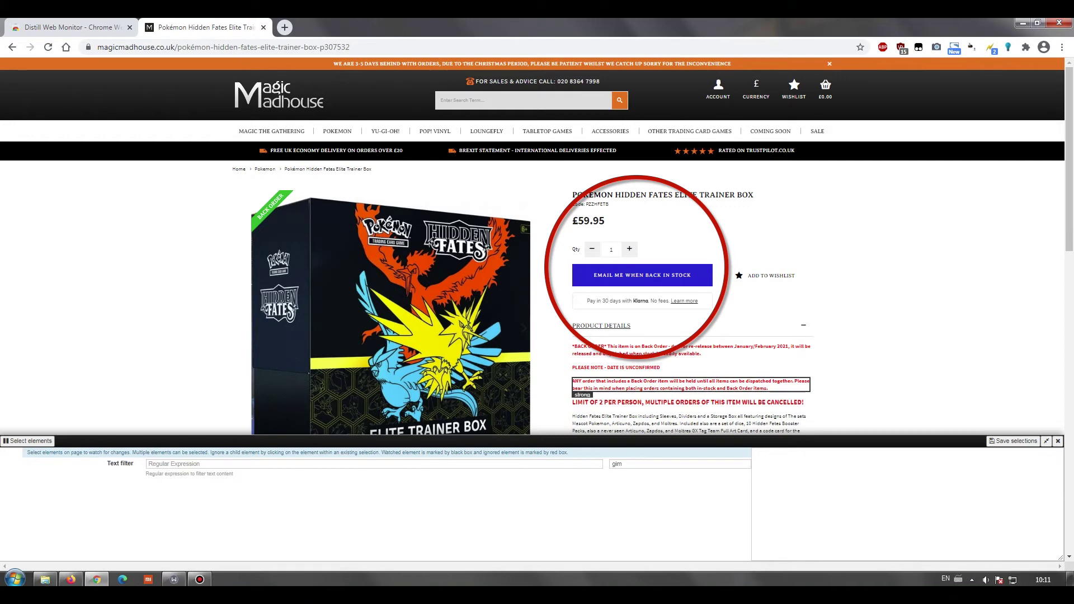
pyautogui.click(642, 274)
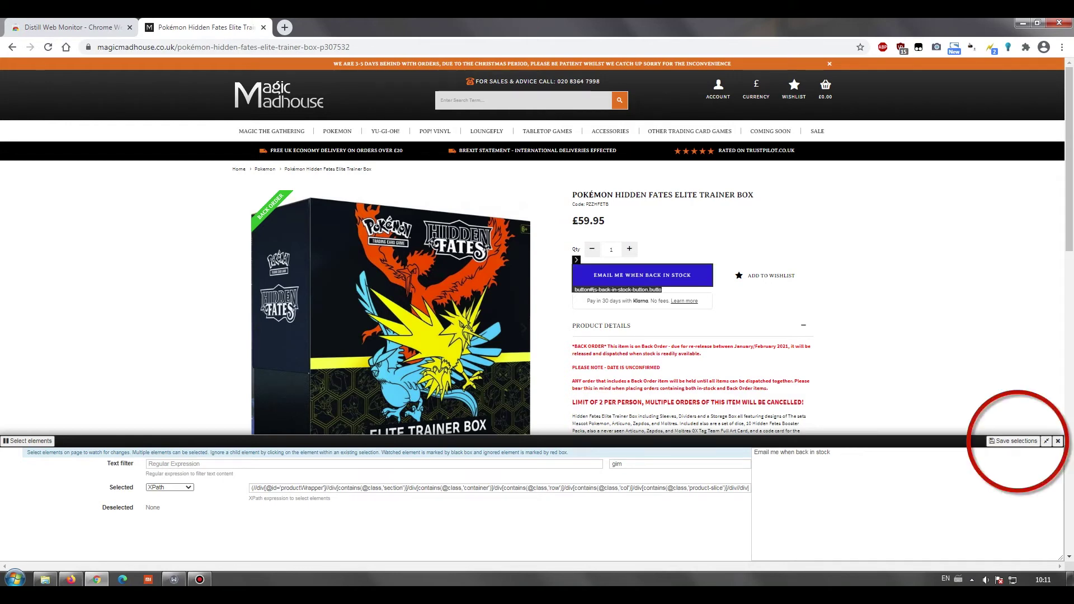
# - Save the button selection and keep 'Google Chrome (this device)' as the monitor's device
pyautogui.click(1013, 441)
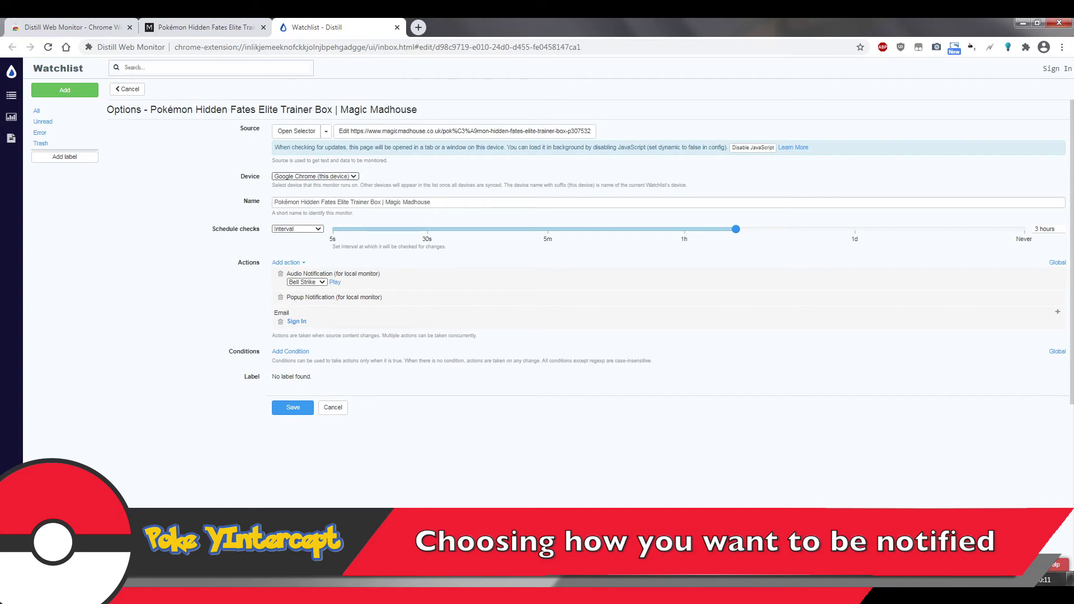
pyautogui.click(315, 176)
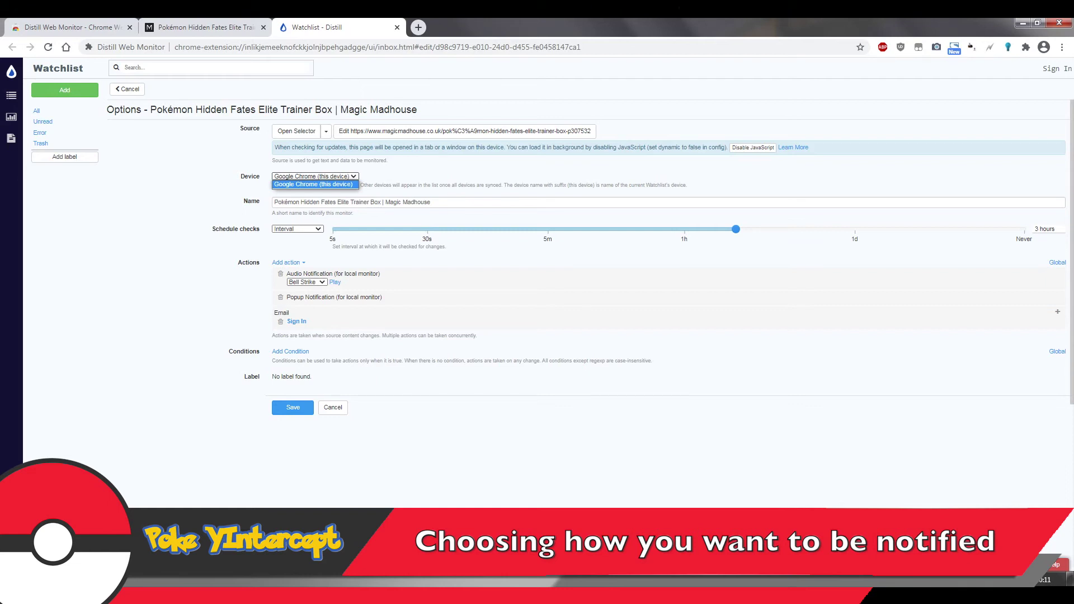
pyautogui.press('Return')
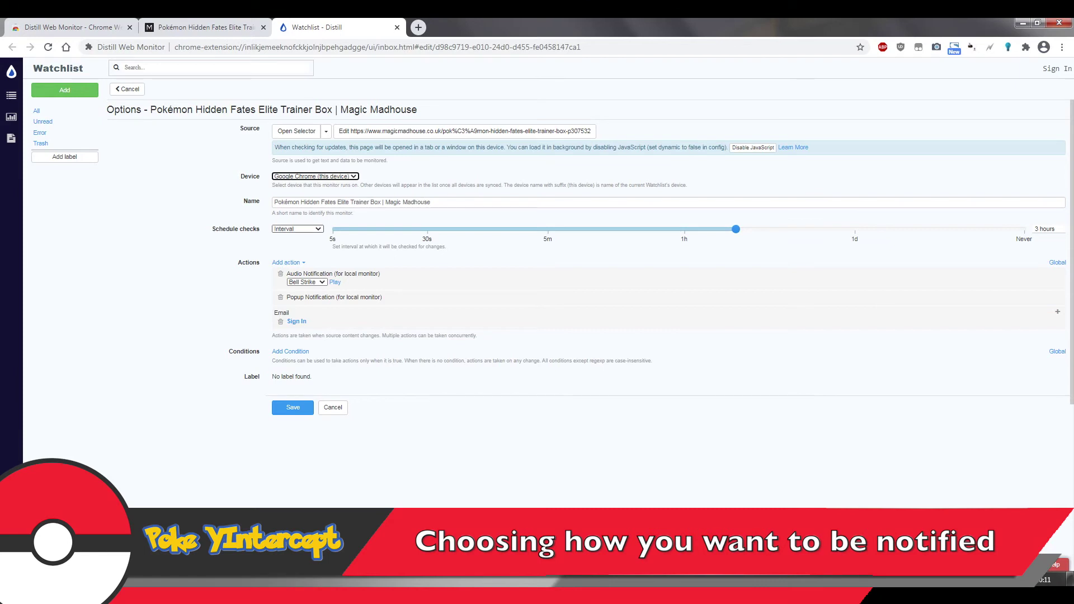
# - Set Schedule checks to Random with a maximum interval of 2500 seconds
pyautogui.click(297, 228)
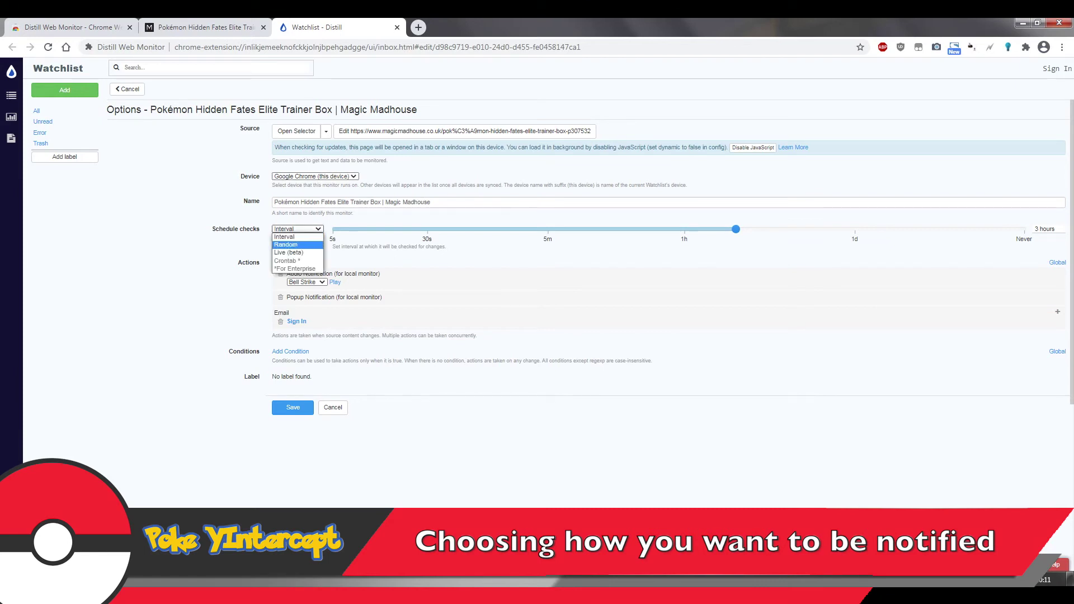
pyautogui.press('Return')
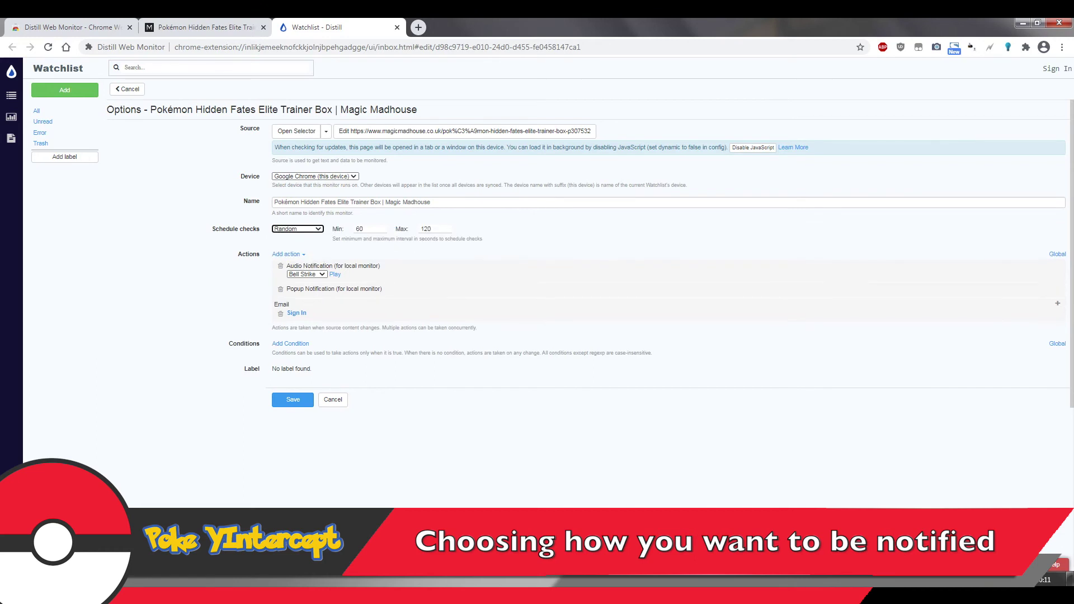
pyautogui.press('Tab')
pyautogui.press('Tab')
pyautogui.write('2500')
pyautogui.press('Tab')
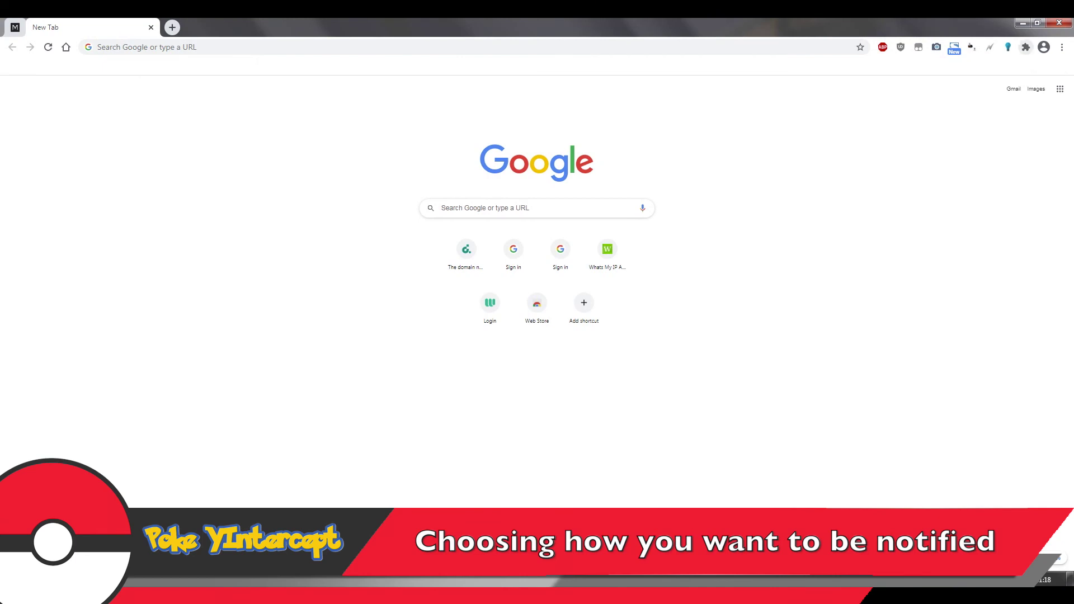
# - Pin Distill Web Monitor to the Chrome toolbar and open its Watchlist
pyautogui.click(1025, 47)
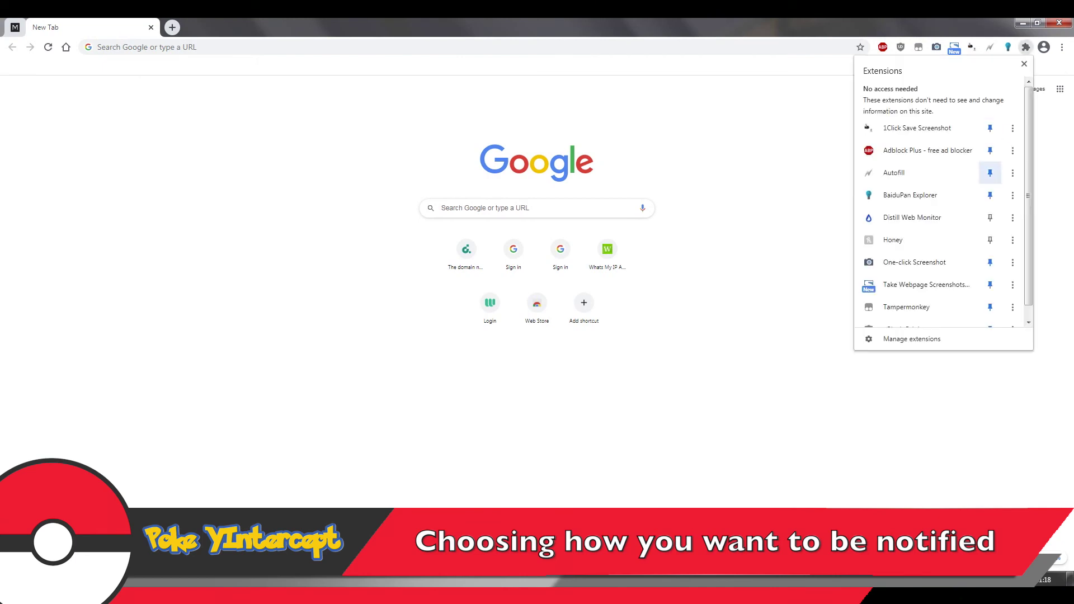
pyautogui.click(911, 217)
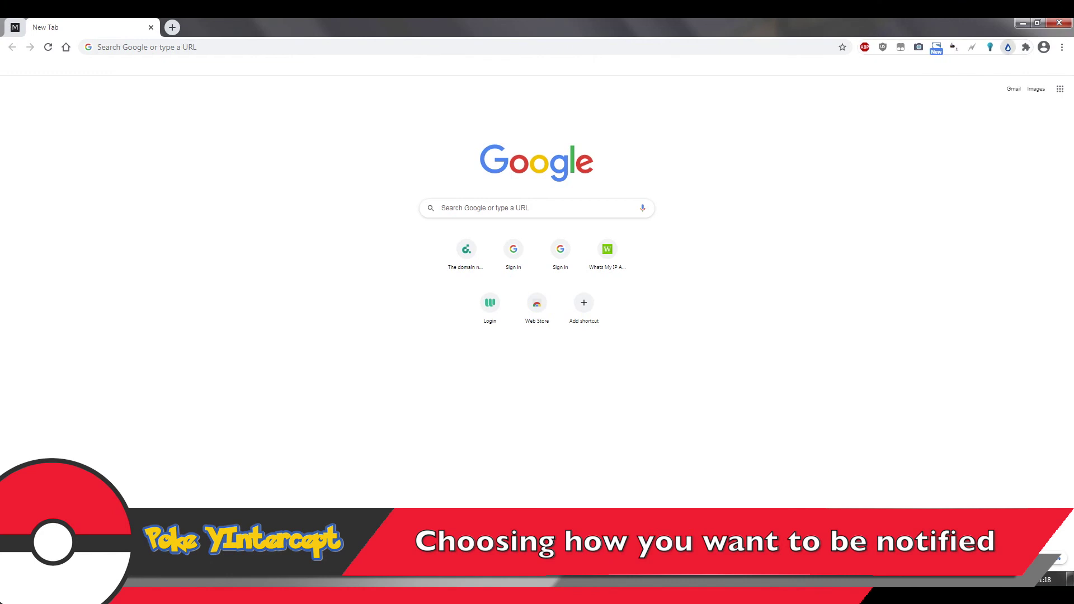
pyautogui.click(1007, 47)
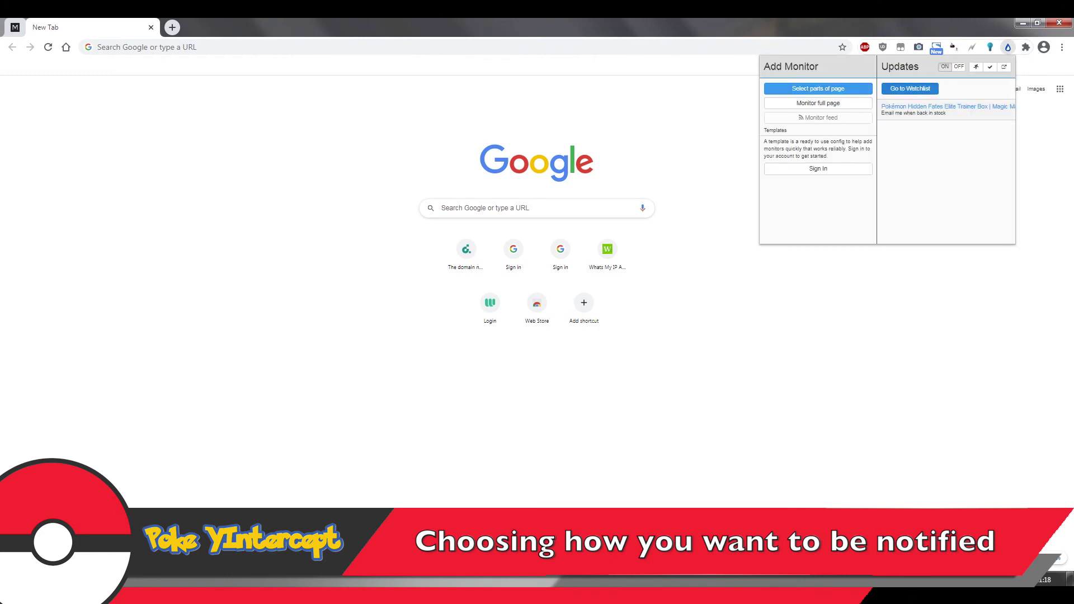
pyautogui.click(910, 88)
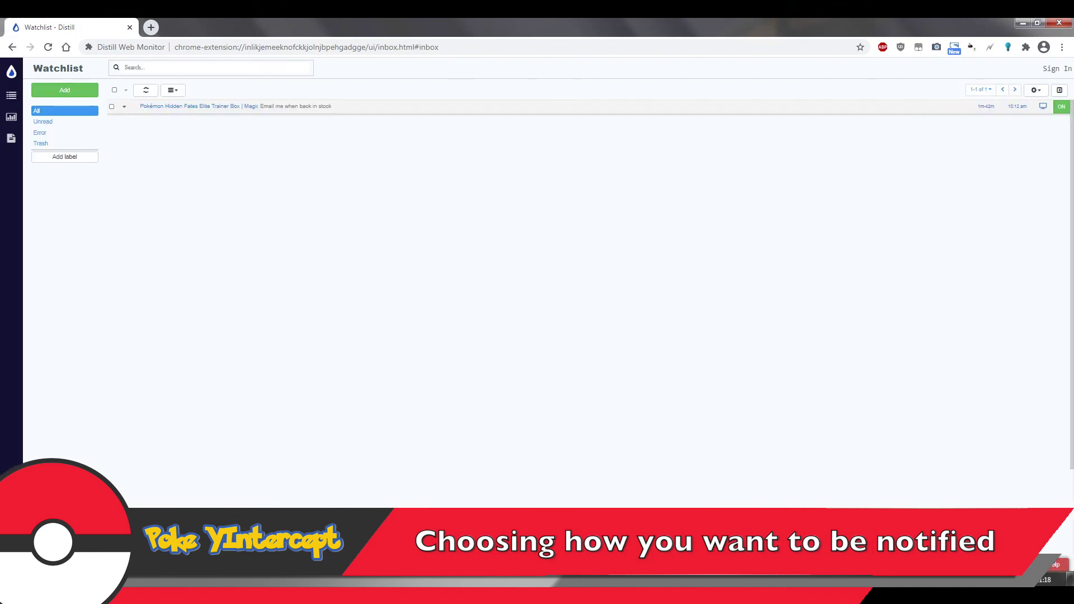
# - Open Edit Options for the Hidden Fates 'Email me when back in stock' monitor
pyautogui.click(124, 106)
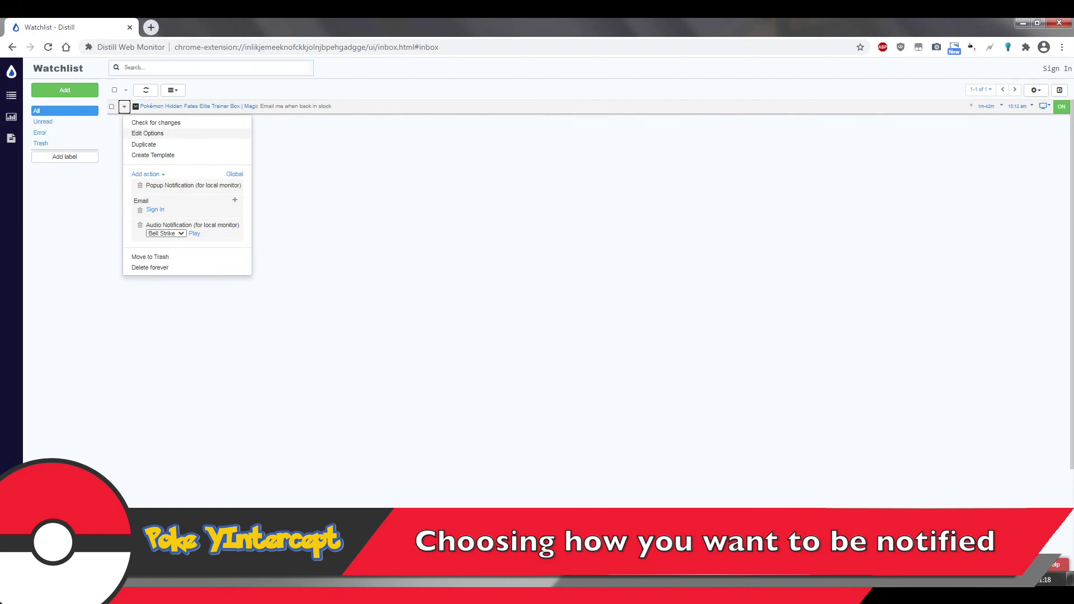
pyautogui.click(137, 134)
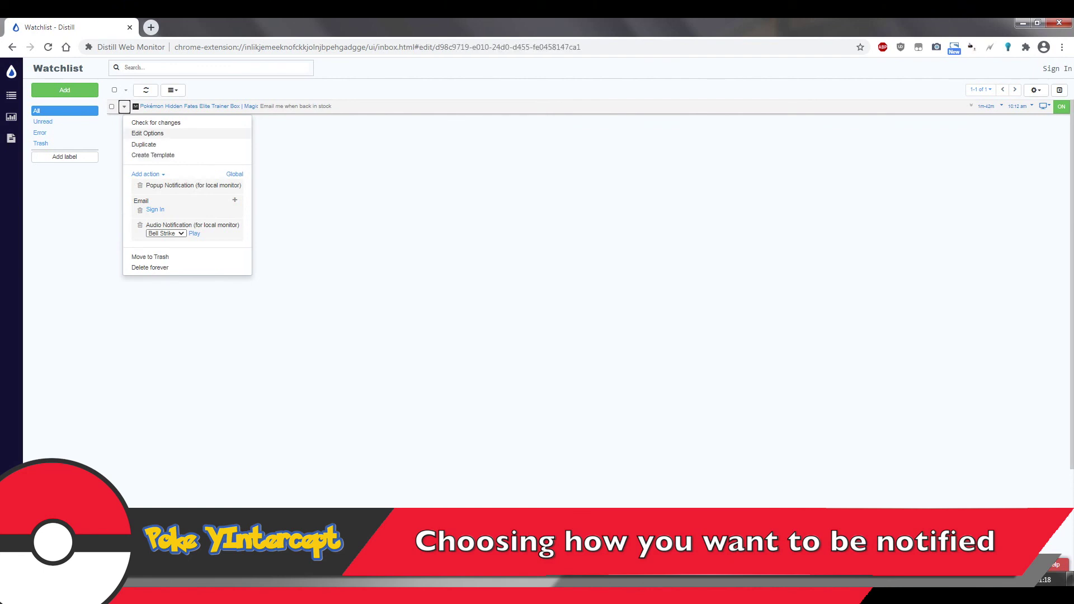